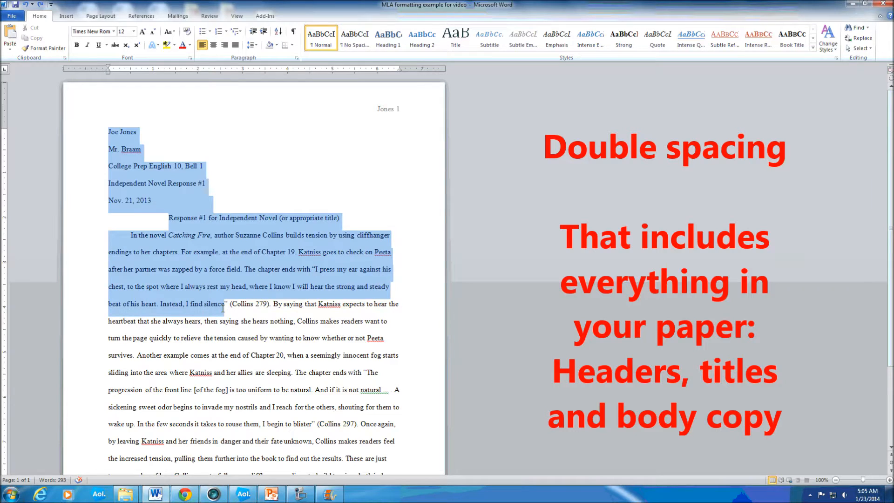
- Examine the paper's heading lines one by one: student name, teacher name, course, assignment and due date
left_click(126, 132)
left_click_drag(109, 132, 211, 164)
left_click(108, 165)
left_click(108, 183)
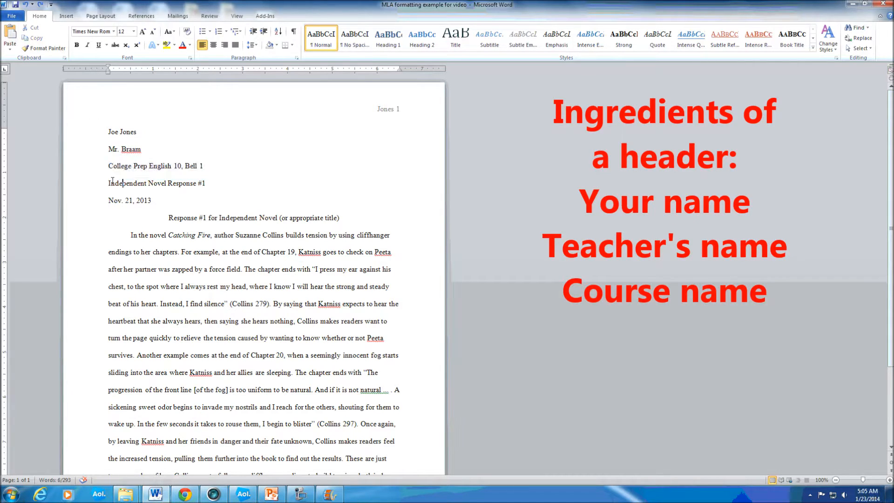
left_click_drag(185, 166, 204, 174)
left_click_drag(108, 183, 218, 183)
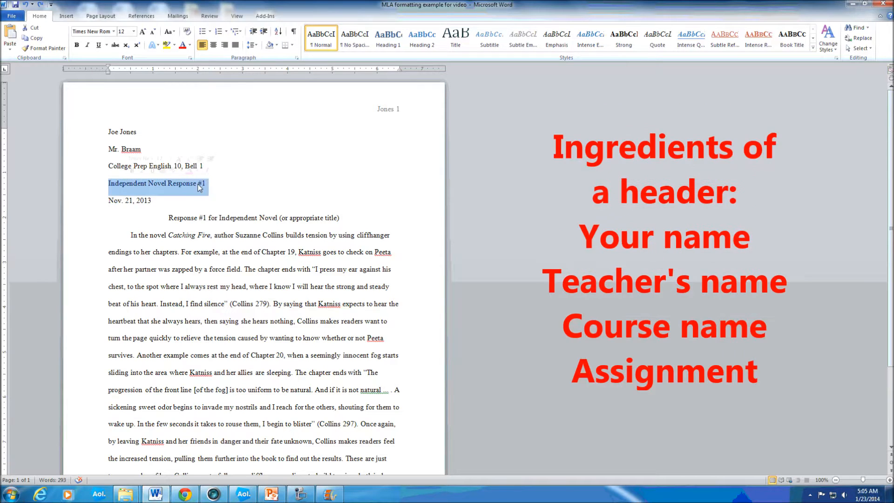
left_click(121, 198)
left_click_drag(108, 201, 152, 202)
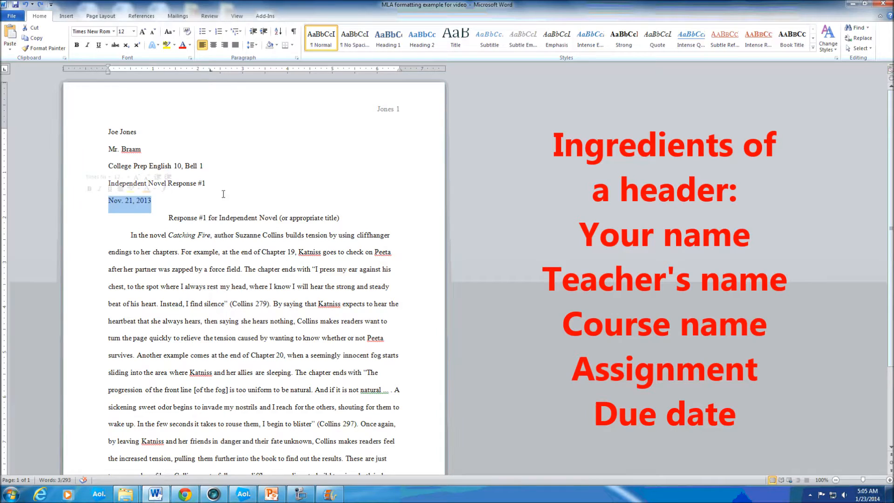
- Open the page header to examine the last name and page number, and return to the body text
double_click(365, 110)
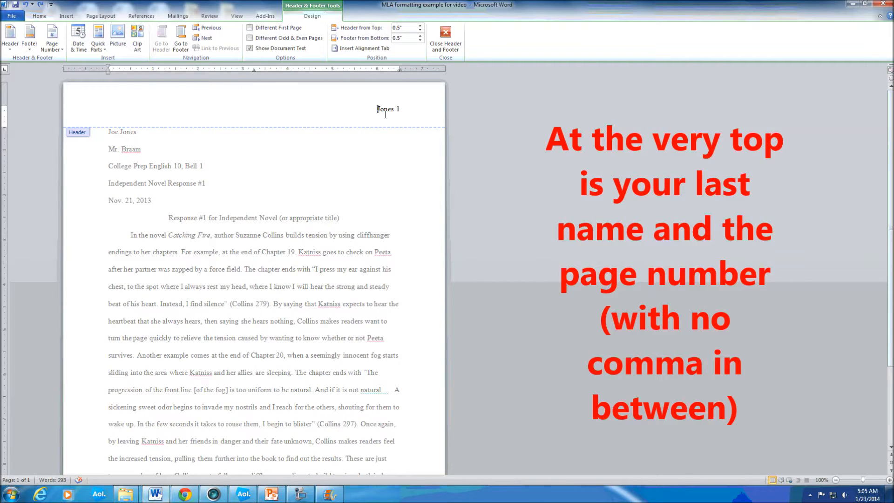
left_click(405, 110)
double_click(182, 245)
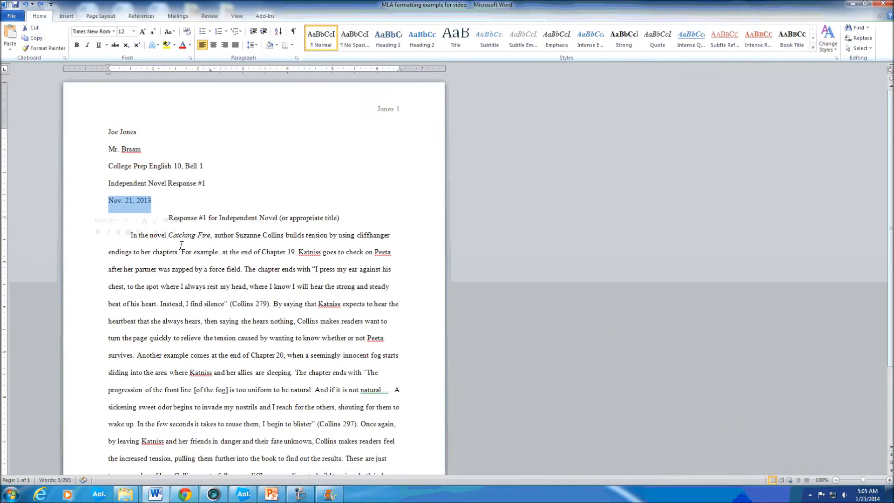
- Examine the paper title's font, point size and centering, comparing it with the surrounding text
left_click(225, 225)
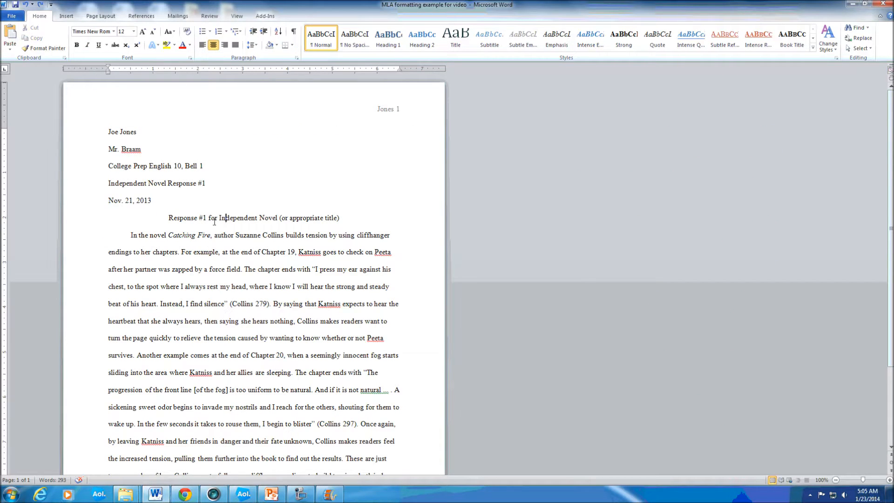
left_click_drag(167, 218, 343, 219)
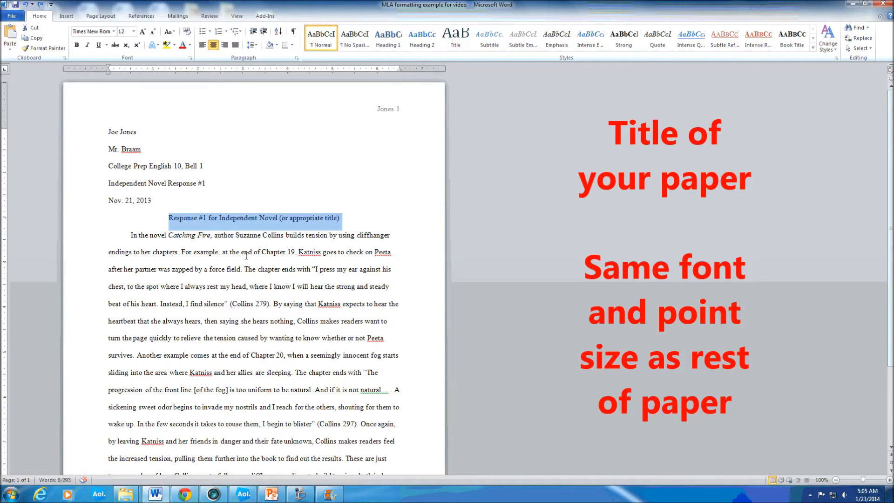
left_click(141, 183)
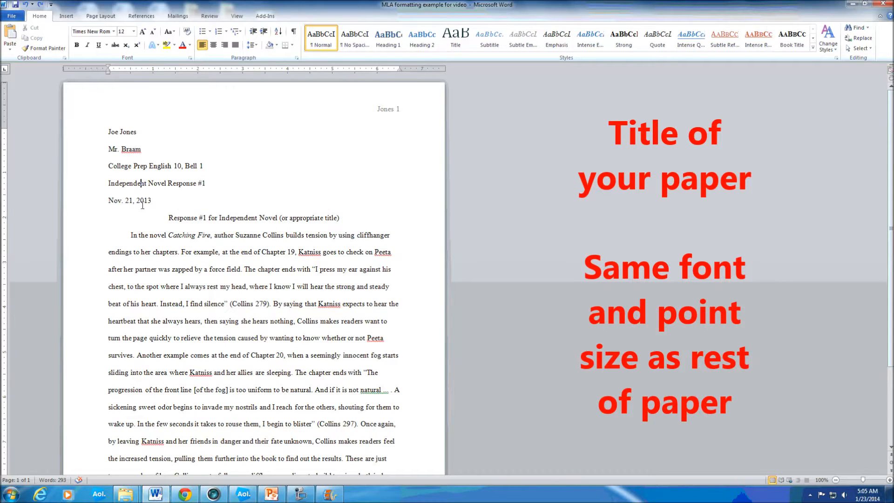
left_click_drag(141, 182, 180, 286)
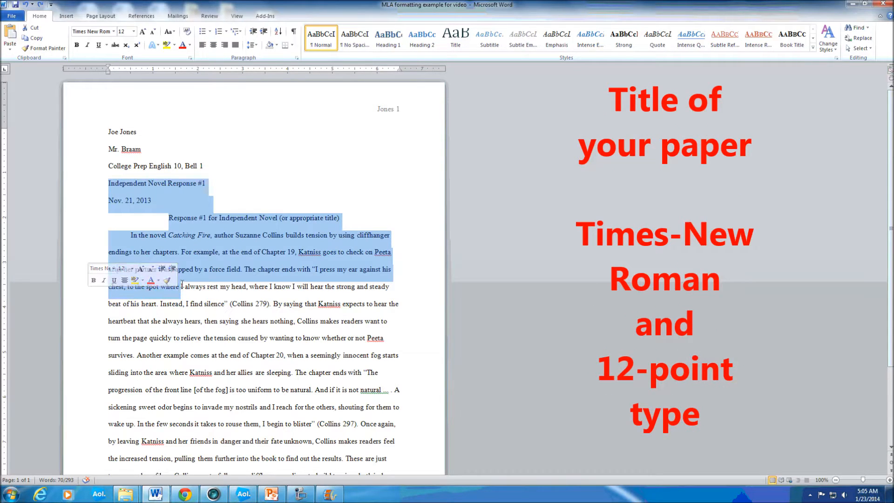
left_click(225, 262)
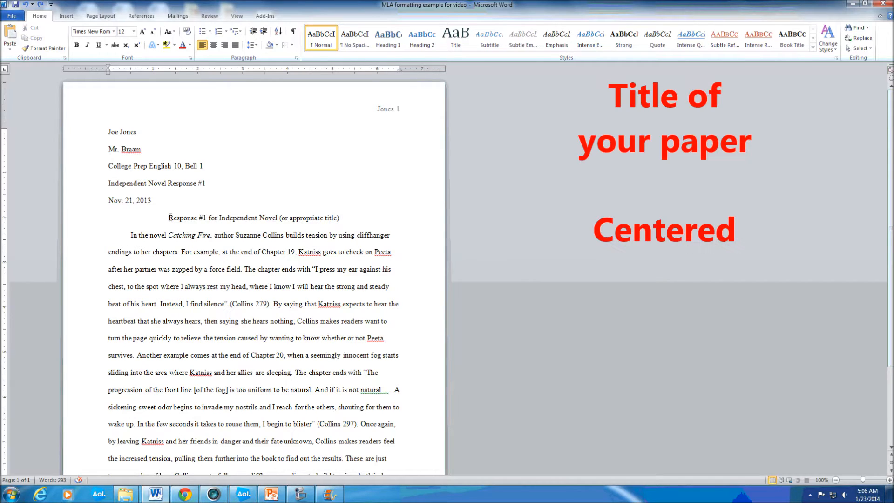
left_click_drag(170, 217, 340, 220)
key("ctrl+e")
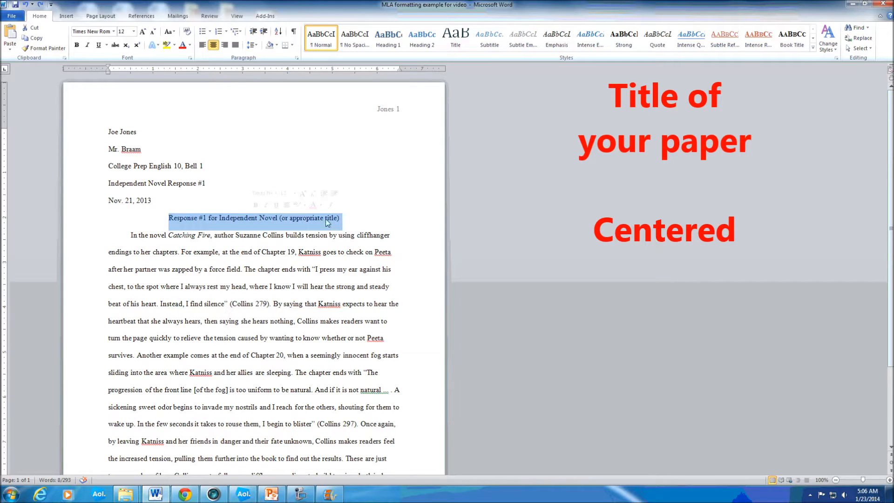
left_click(150, 264)
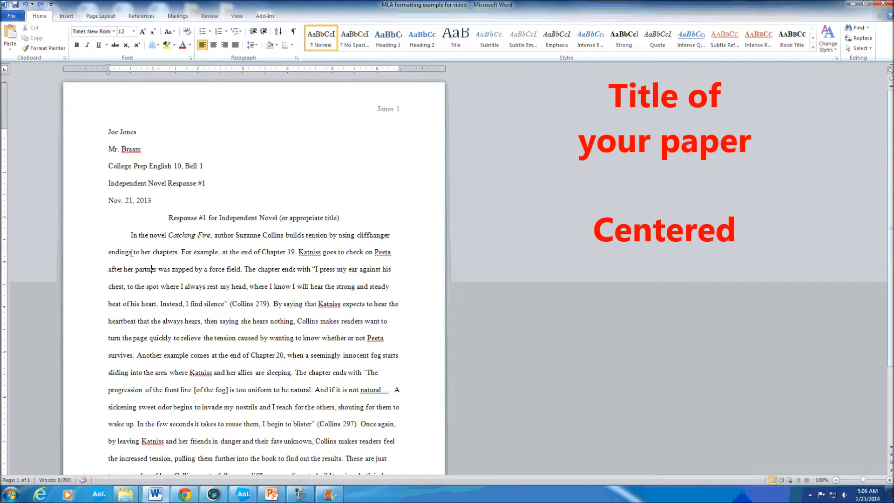
- Examine the body paragraph and the indent of its first line
left_click_drag(109, 254, 140, 393)
left_click(148, 305)
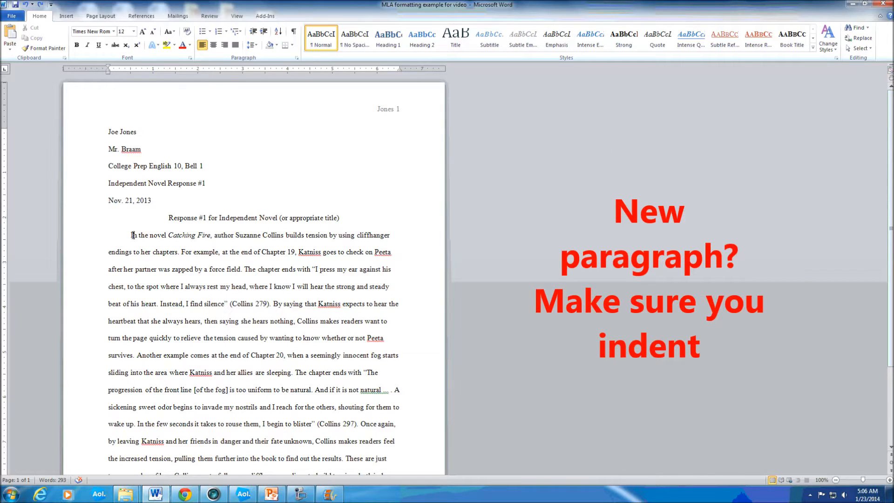
double_click(115, 236)
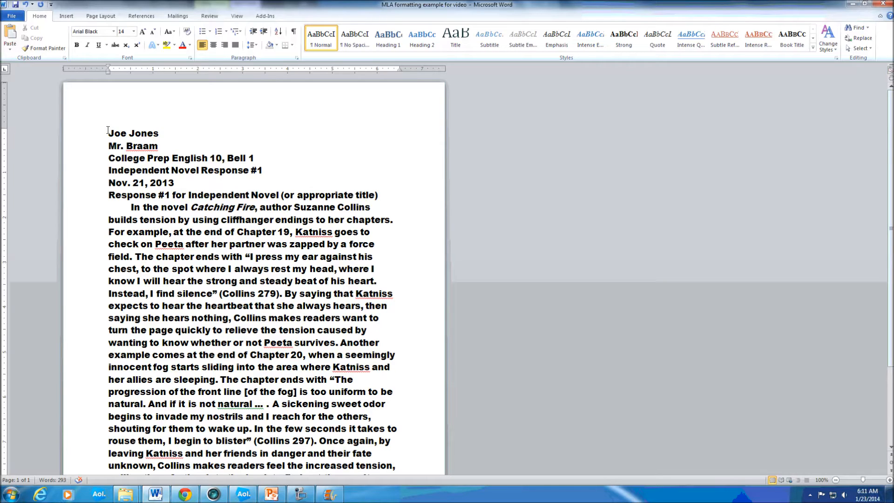
left_click_drag(108, 130, 356, 480)
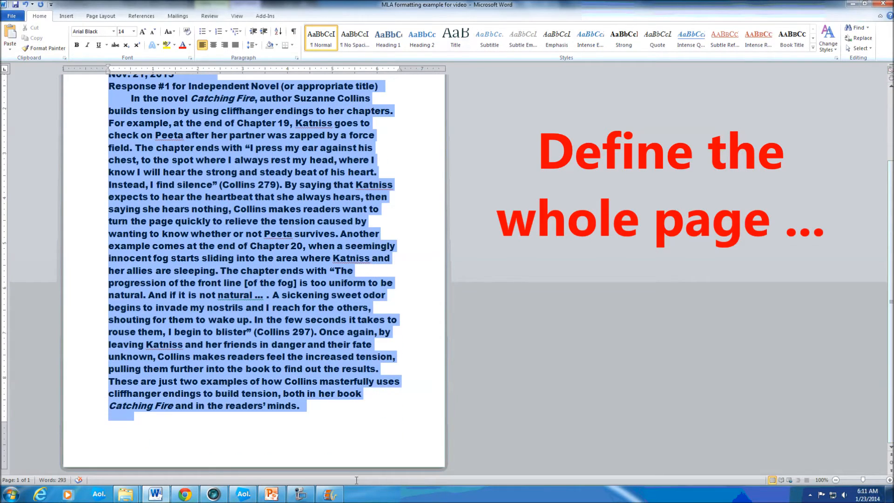
scroll(205, 242, "up", 3)
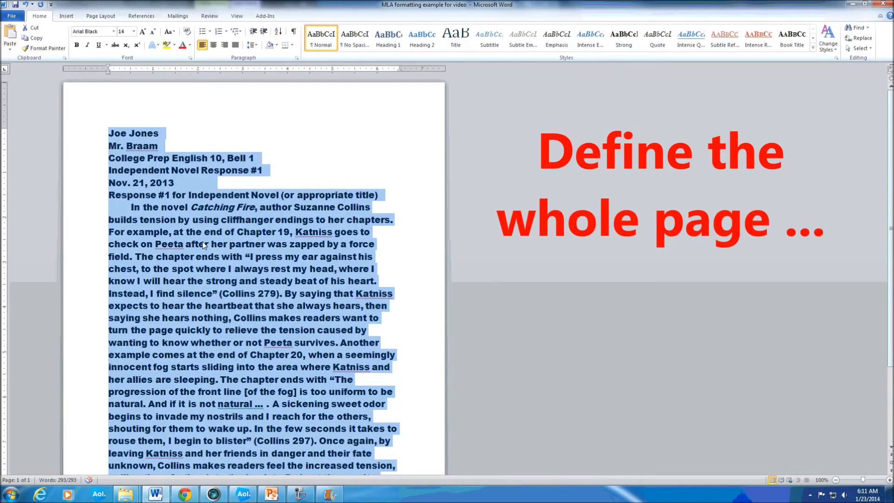
left_click(202, 240)
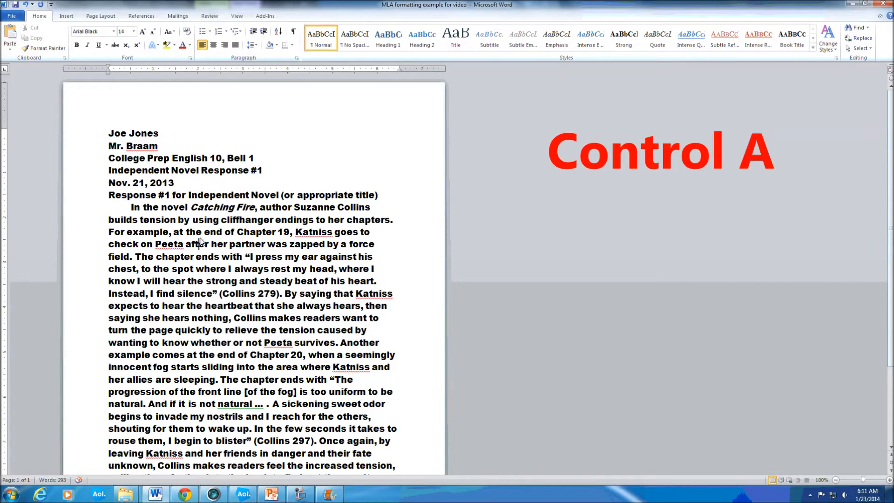
- Select the entire document and set its font size to 12
key("ctrl+a")
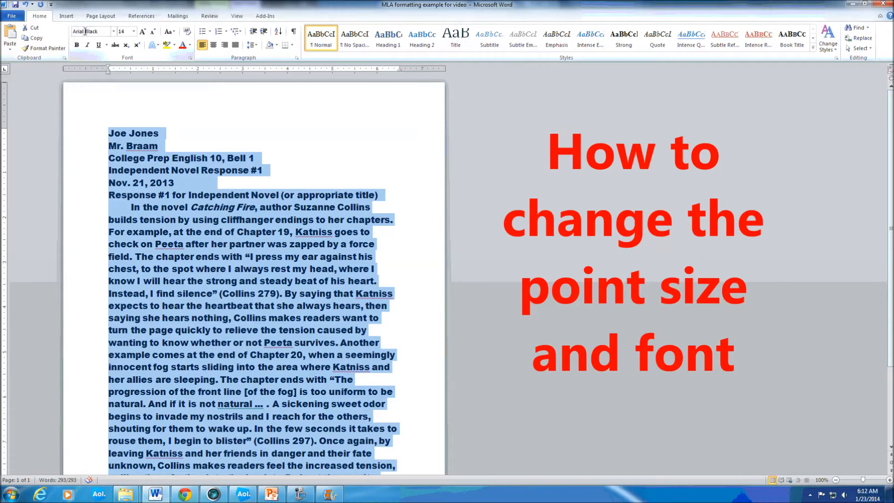
left_click(134, 32)
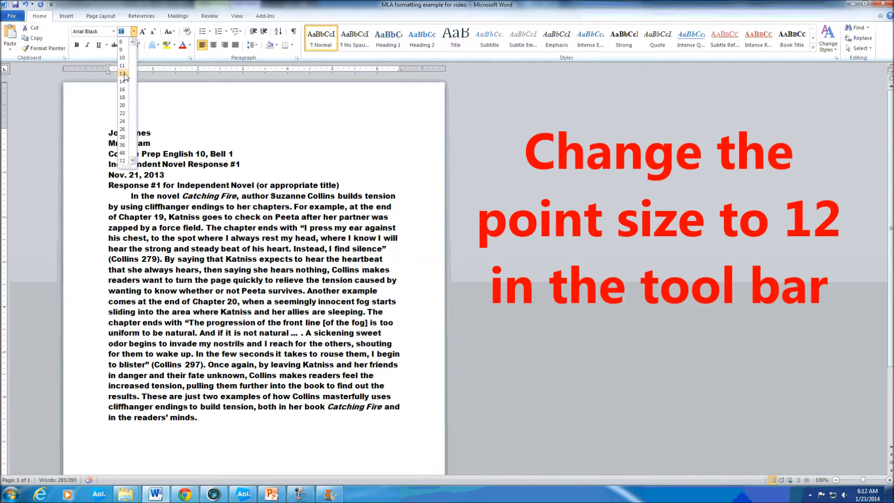
left_click(124, 73)
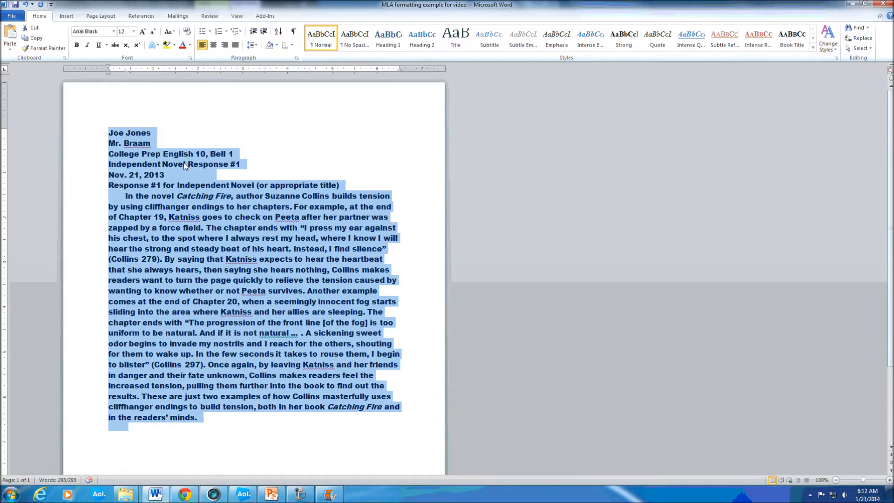
- Change the font of the whole selected document to Times New Roman and apply double line spacing
left_click(113, 32)
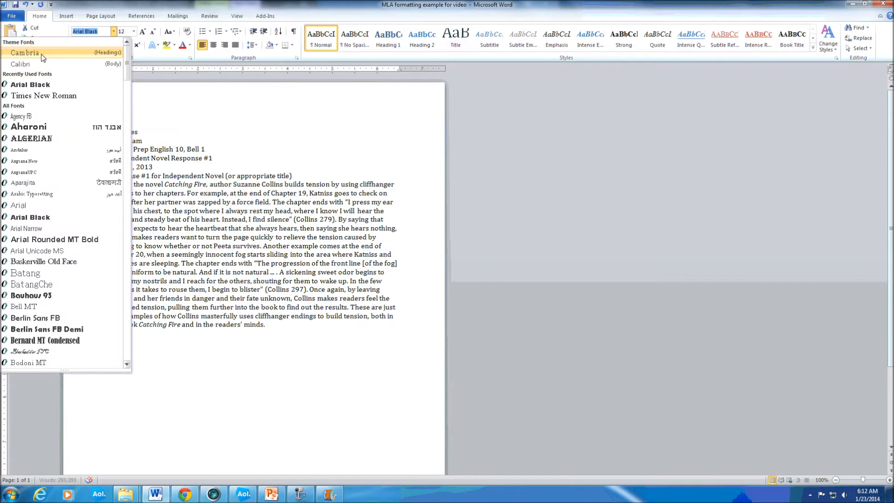
type("Times New Rom")
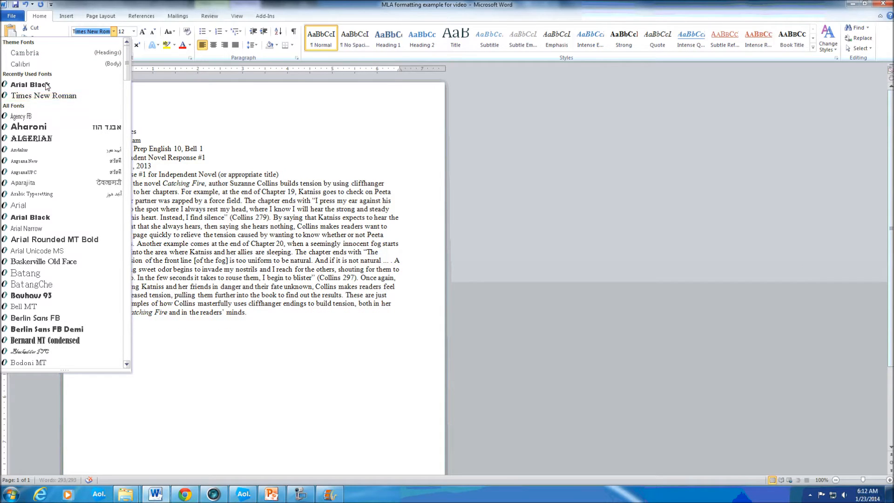
left_click(45, 96)
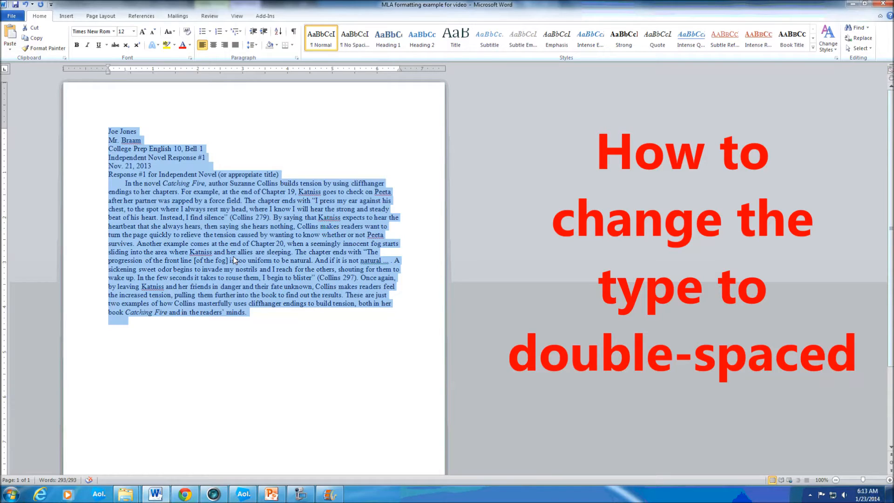
left_click(255, 46)
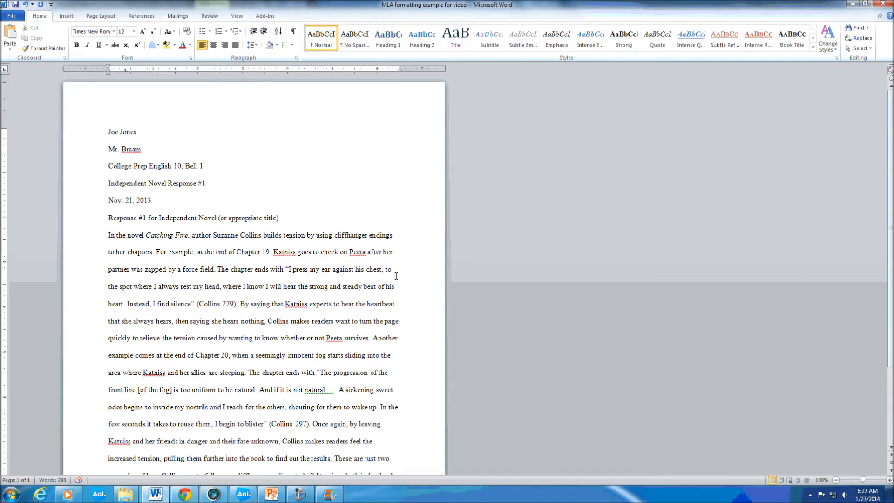
- Center the title line "Response #1 for Independent Novel (or appropriate title)" on the page
left_click(263, 219)
left_click_drag(281, 218, 107, 219)
left_click(217, 218)
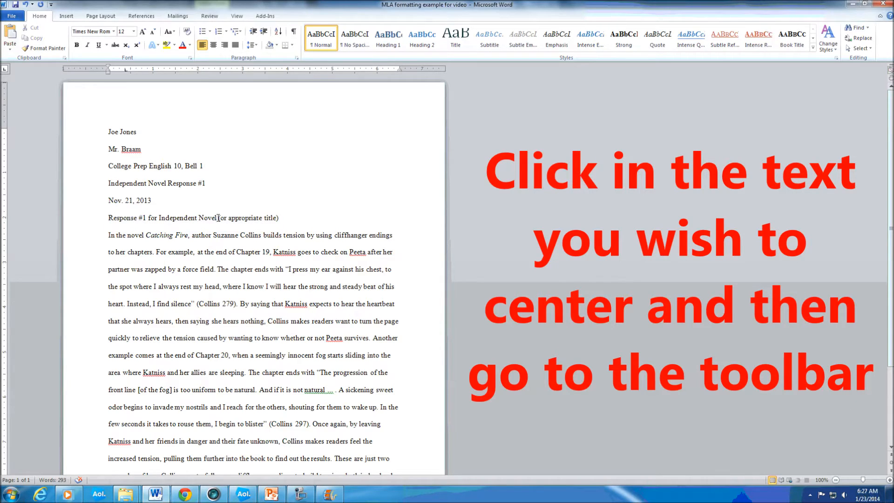
left_click(213, 45)
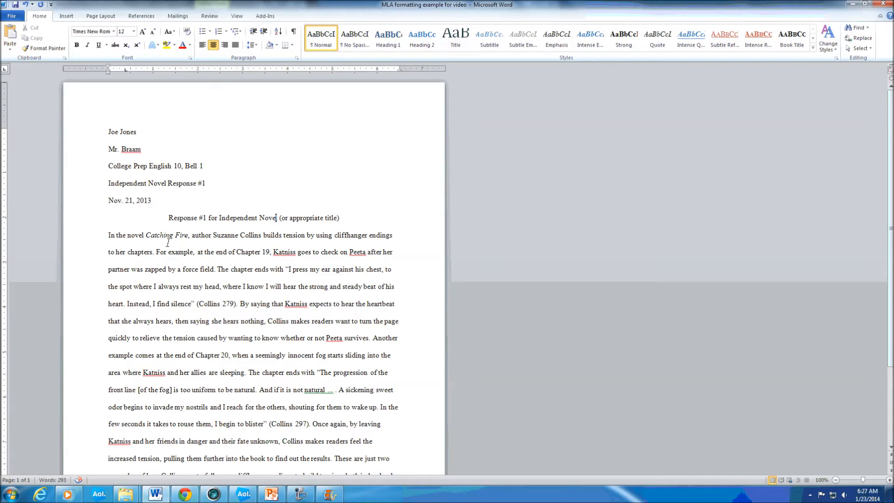
- Indent the first line of the body paragraph starting "In the novel Catching Fire" with a tab, and shorten that indent
key("Tab")
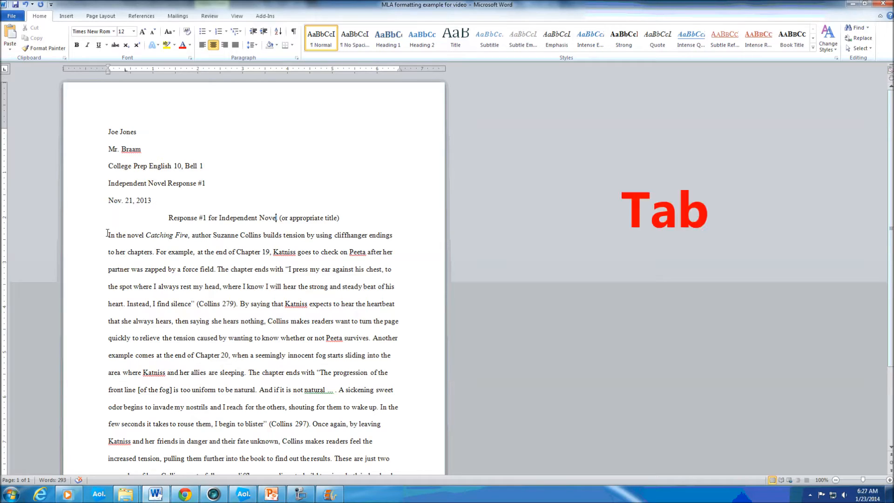
left_click(107, 233)
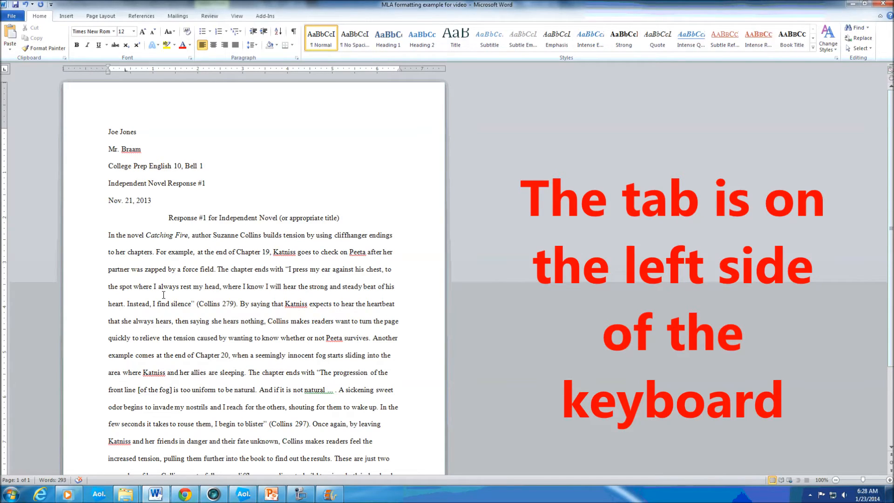
key("Tab")
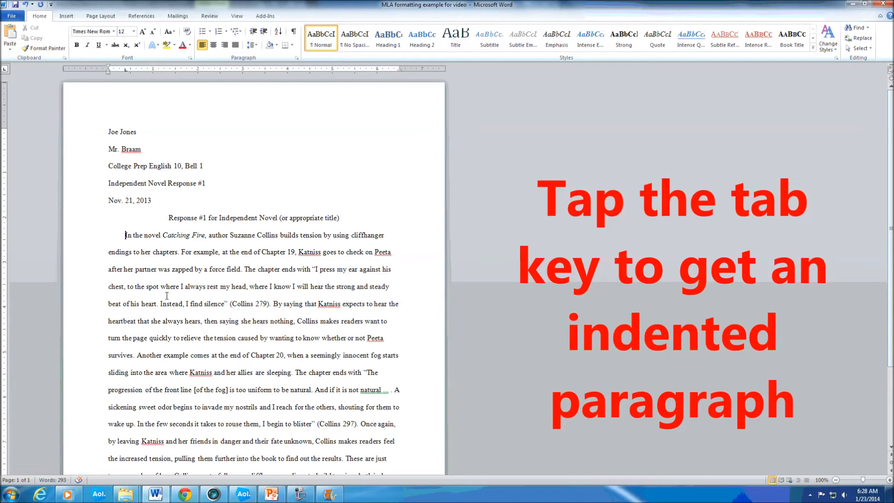
key("BackSpace")
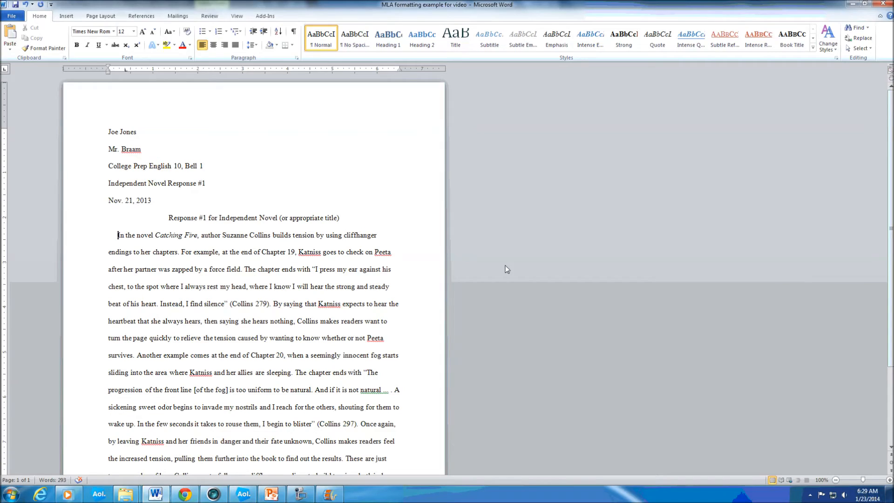
- Add a Plain Number 3 page number to the header at the top of the page, preceded by the student's last name and a space
left_click(345, 103)
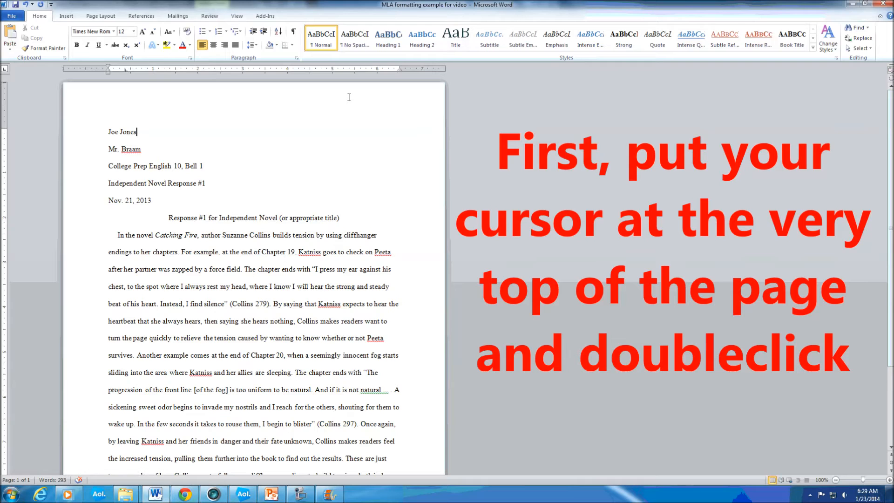
double_click(348, 97)
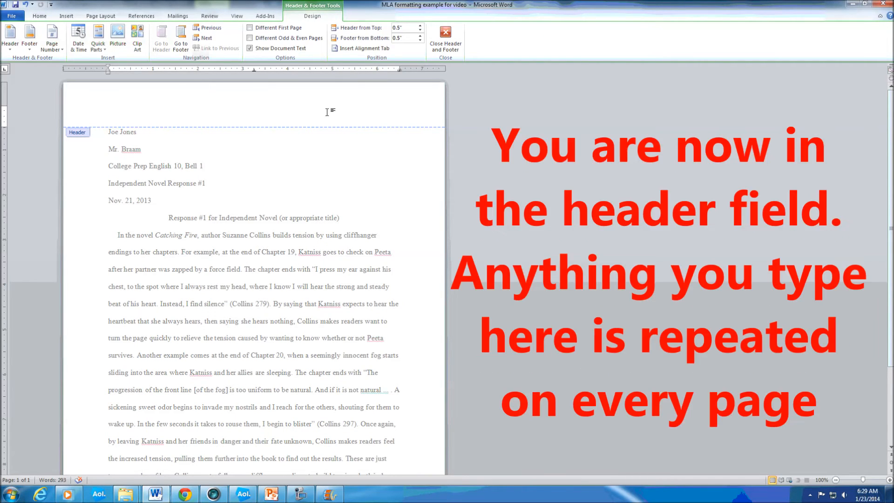
left_click(69, 19)
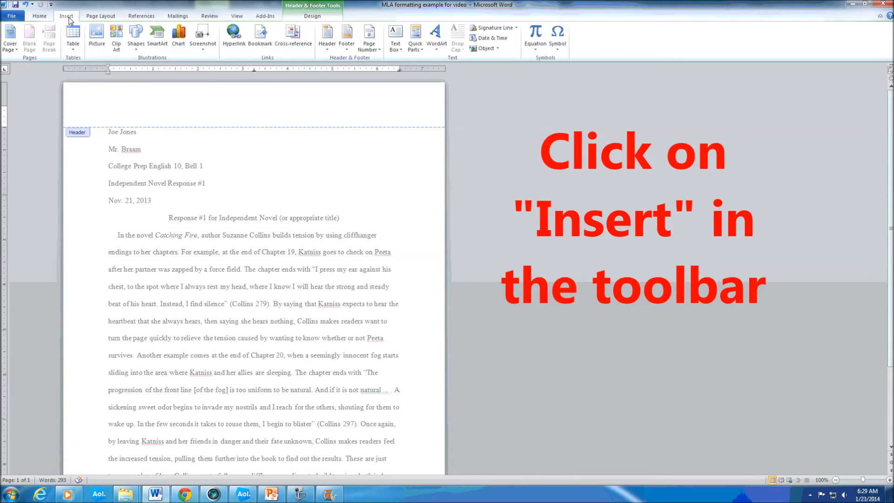
left_click(378, 50)
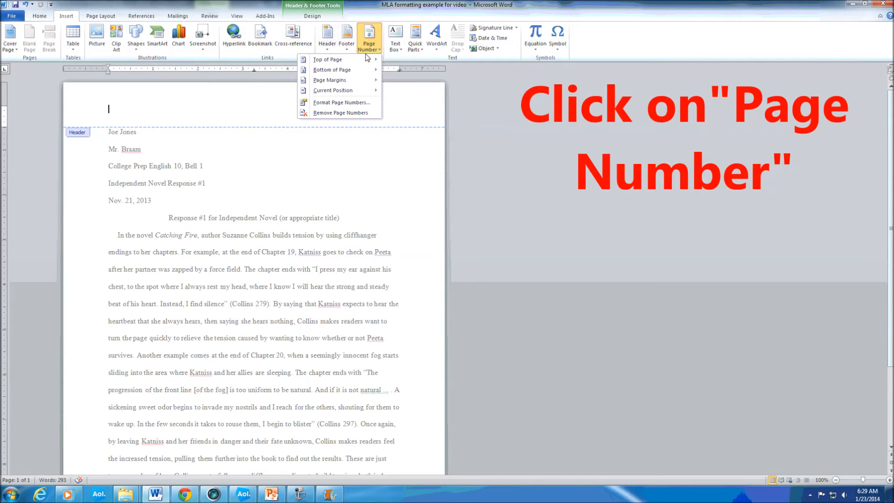
mouse_move(348, 64)
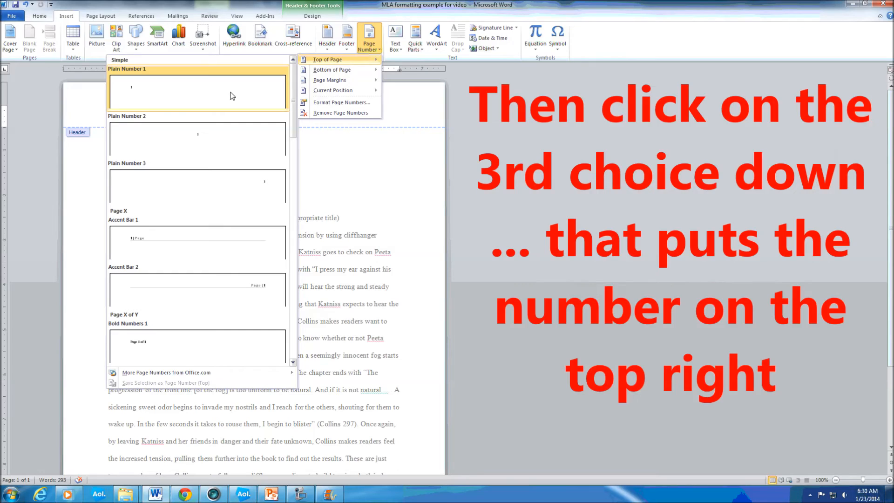
left_click(228, 190)
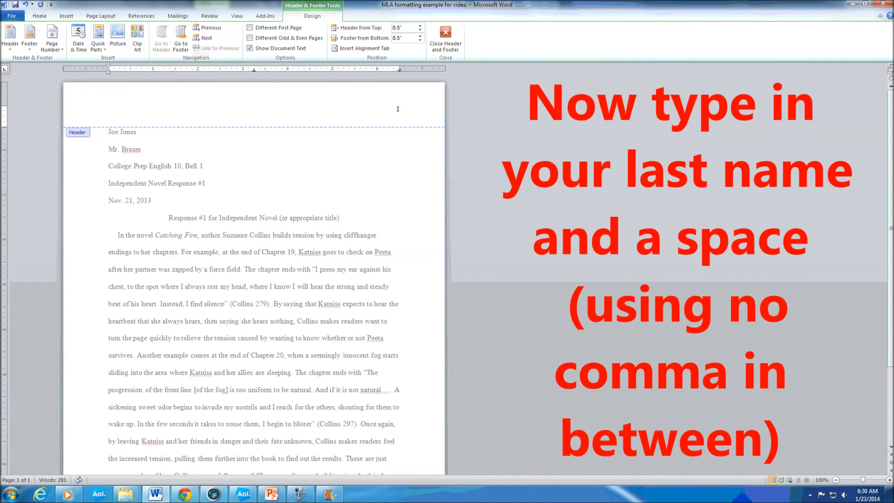
type("Jones")
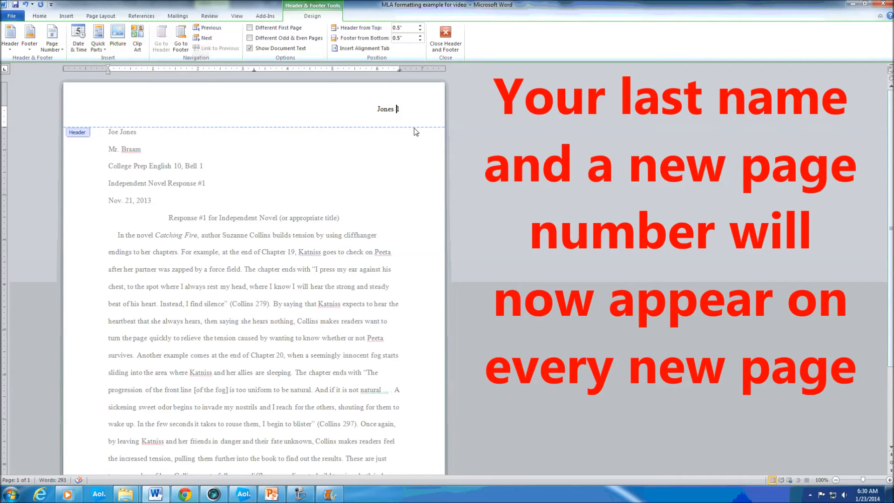
- Insert a page break after the last sentence of the body paragraph and open the header of the second page
scroll(185, 386, "down", 3)
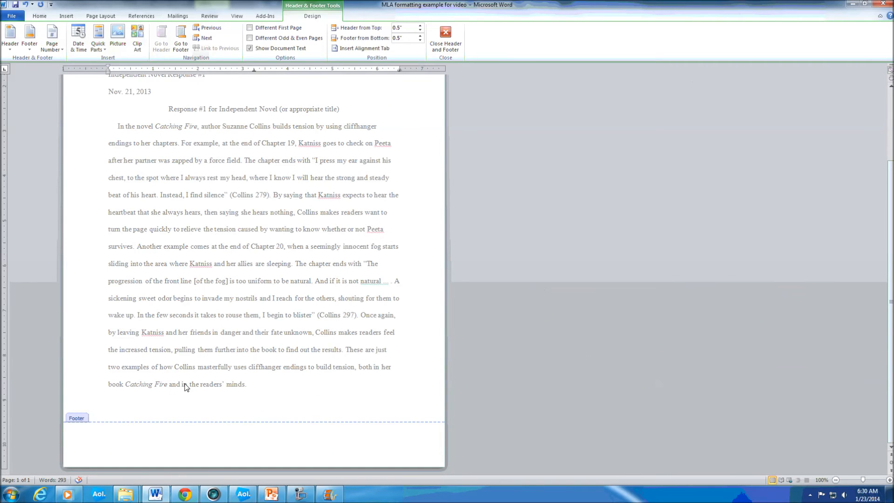
double_click(261, 388)
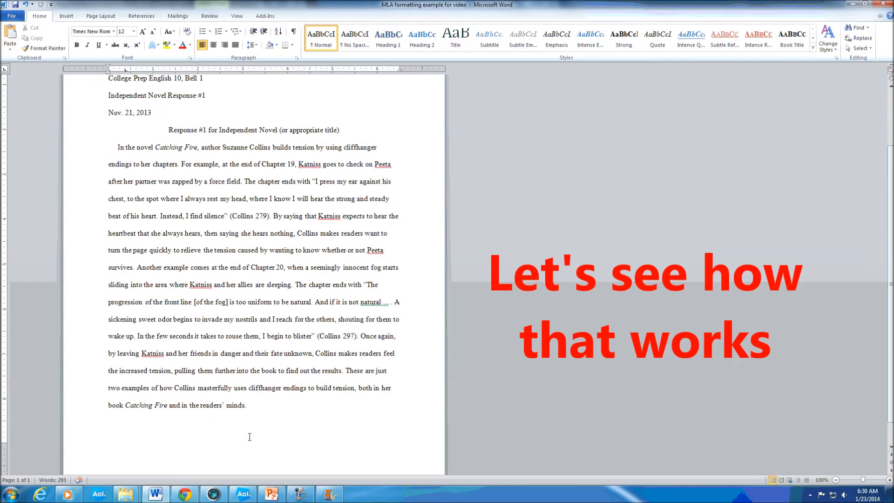
left_click(251, 388)
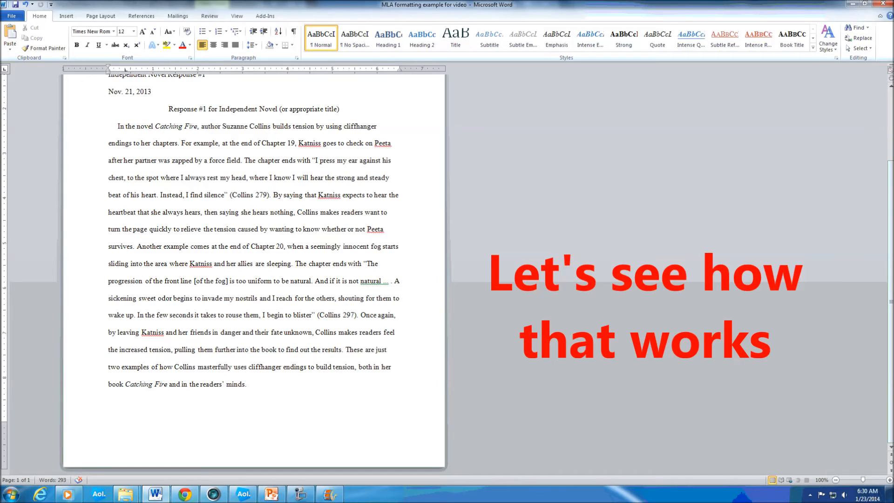
key("ctrl+Return")
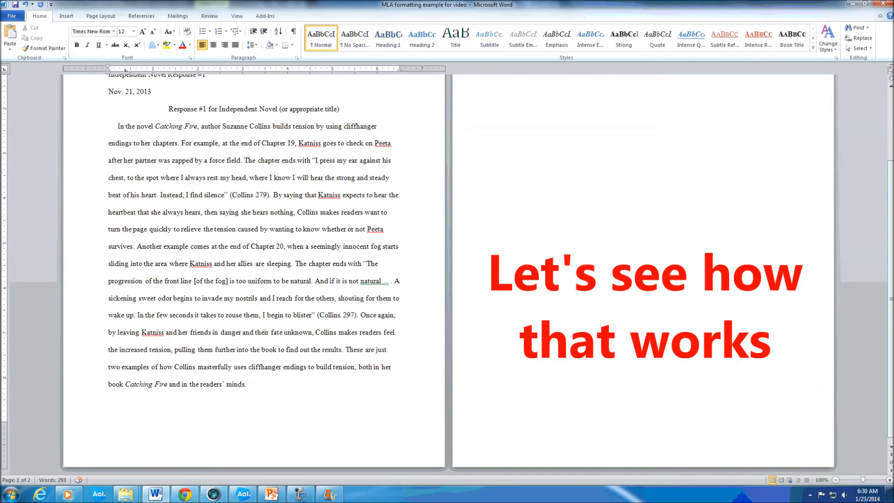
scroll(833, 281, "up", 3)
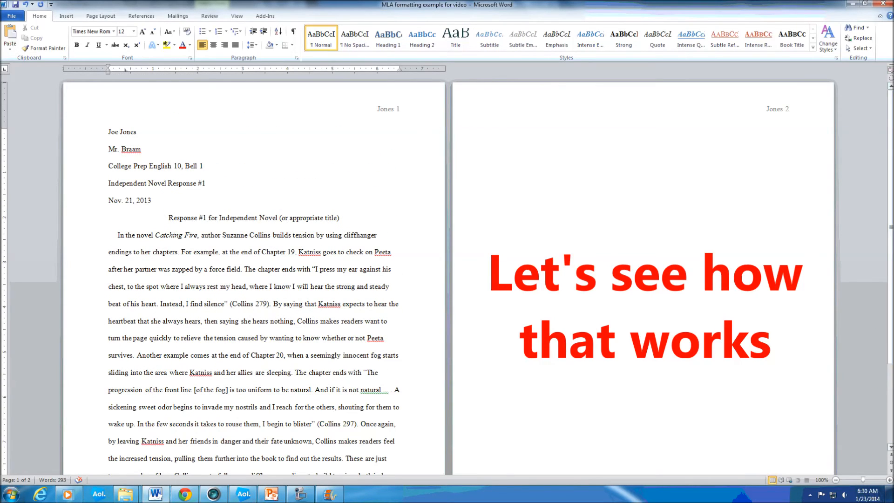
double_click(790, 111)
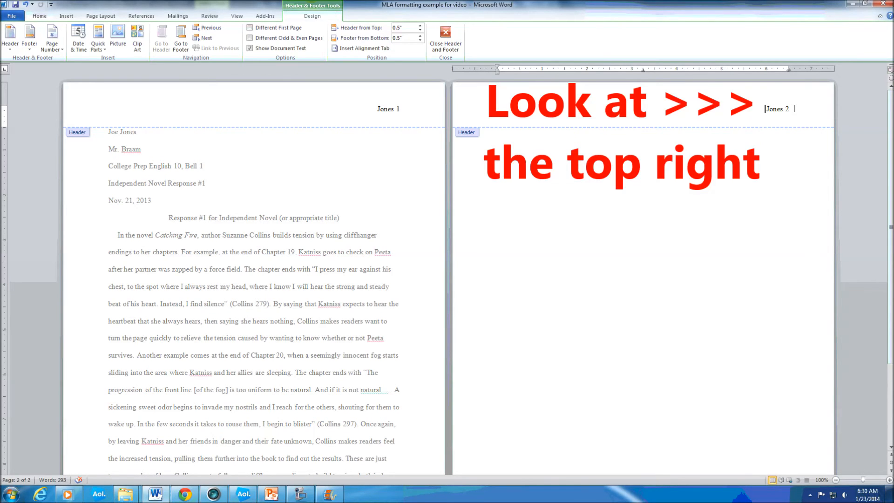